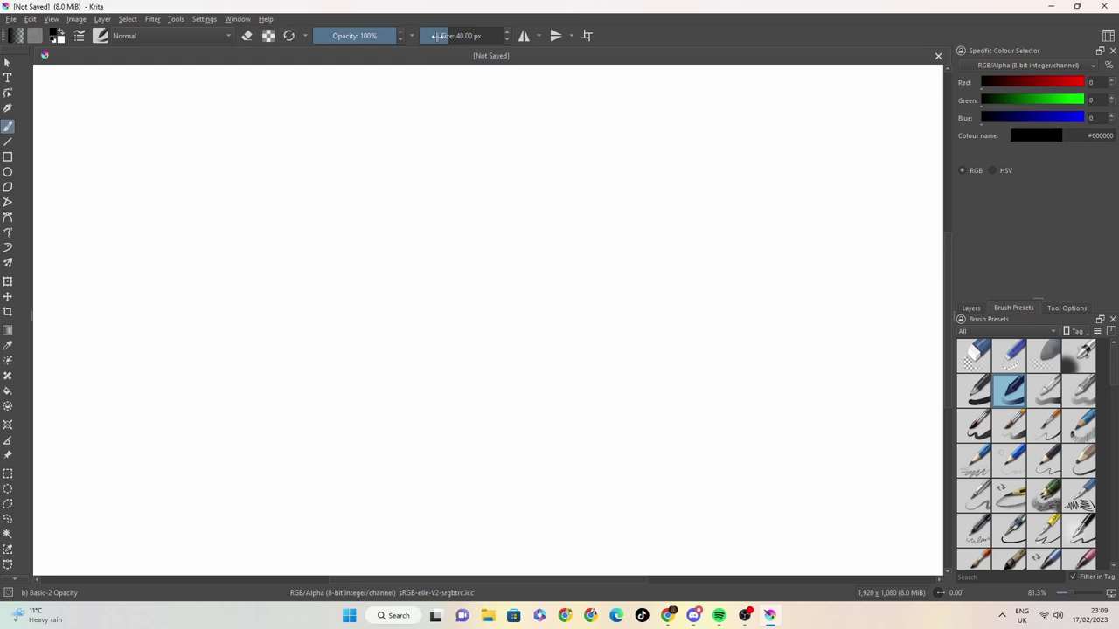
- Set the brush size to 2.75 px and sketch an oval head outline in the upper-left part of the canvas
mouse_move(436, 36)
left_mouse_down()
mouse_move(425, 36)
mouse_move(434, 36)
left_mouse_up()
mouse_move(255, 111)
left_mouse_down()
mouse_move(220, 109)
mouse_move(199, 154)
mouse_move(198, 179)
mouse_move(229, 109)
mouse_move(242, 112)
mouse_move(202, 186)
mouse_move(204, 165)
mouse_move(211, 214)
mouse_move(231, 235)
mouse_move(267, 230)
mouse_move(288, 170)
mouse_move(284, 131)
left_mouse_up()
mouse_move(280, 127)
left_mouse_down()
mouse_move(282, 182)
mouse_move(287, 122)
left_mouse_up()
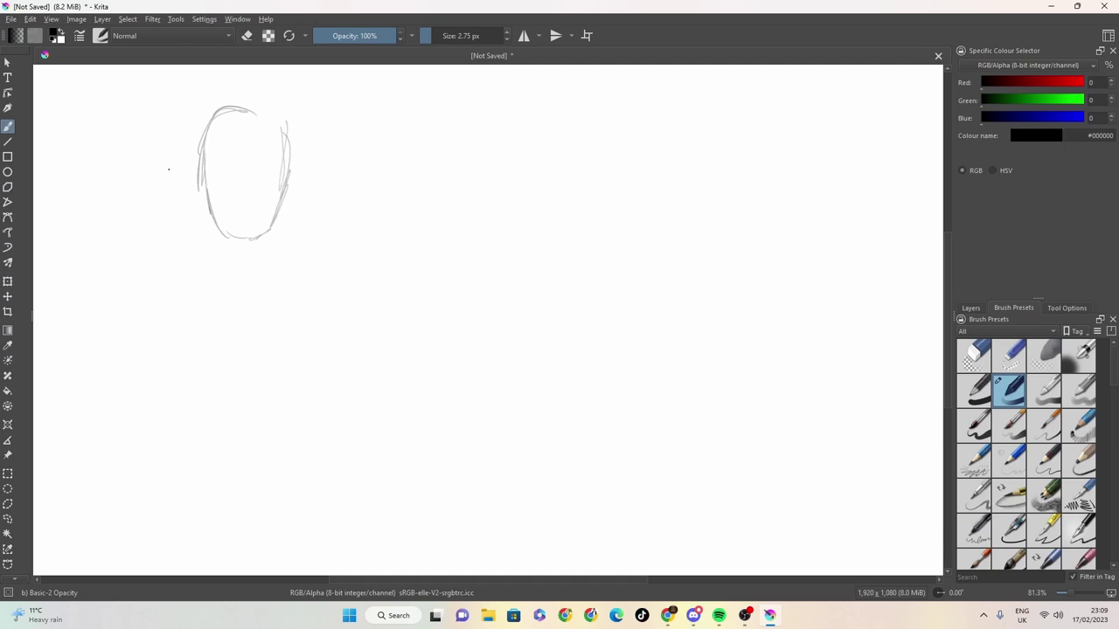
mouse_move(254, 103)
left_mouse_down()
mouse_move(285, 122)
mouse_move(250, 105)
mouse_move(206, 131)
left_mouse_up()
- Sketch the facial features inside the oval: a flat mouth, frowning eyebrows, eyes and a small nose, with an ear on each side
mouse_move(229, 221)
left_mouse_down()
mouse_move(260, 220)
mouse_move(239, 221)
left_mouse_up()
mouse_move(215, 149)
left_mouse_down()
mouse_move(271, 146)
mouse_move(214, 151)
left_mouse_up()
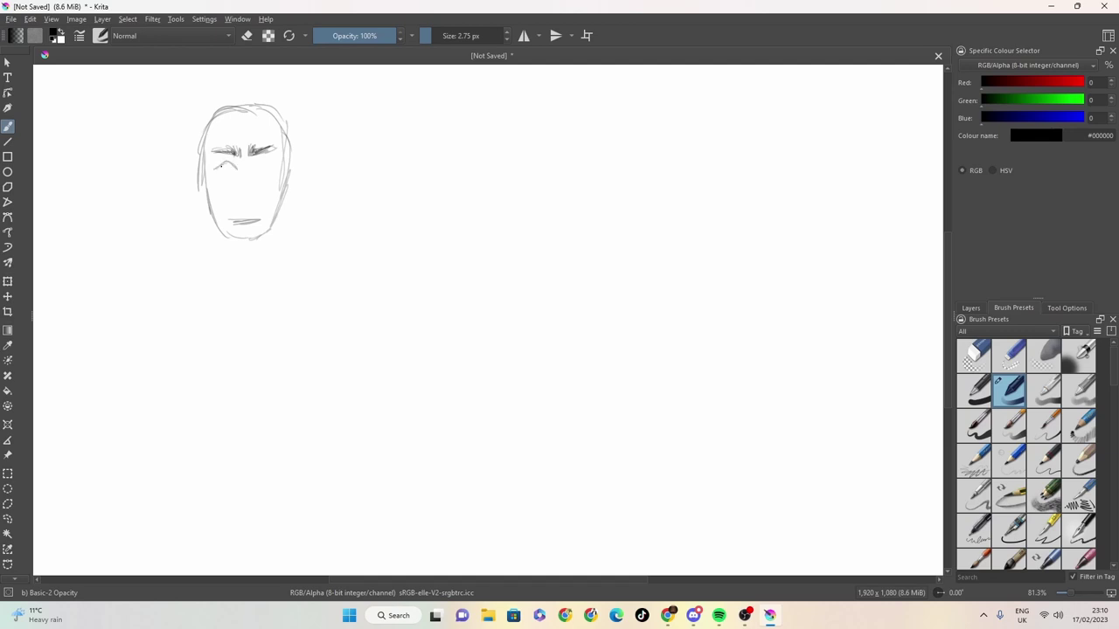
left_click_drag(224, 164, 228, 179)
left_click_drag(264, 165, 273, 171)
mouse_move(255, 174)
left_mouse_down()
mouse_move(296, 153)
mouse_move(305, 171)
mouse_move(294, 187)
left_mouse_up()
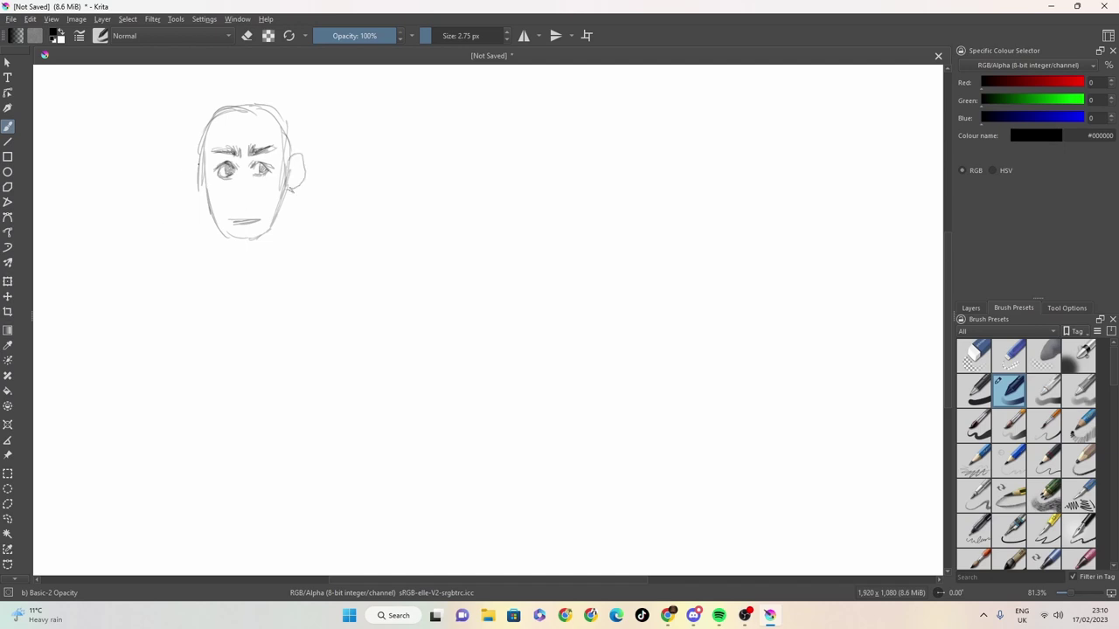
mouse_move(200, 157)
left_mouse_down()
mouse_move(186, 171)
mouse_move(196, 188)
left_mouse_up()
left_click_drag(237, 195, 246, 197)
- Sketch the hair with strands hanging beside both ears, a hairline on the forehead and a rounded outer contour over the head
mouse_move(200, 159)
left_mouse_down()
mouse_move(195, 223)
mouse_move(207, 224)
left_mouse_up()
mouse_move(284, 145)
left_mouse_down()
mouse_move(281, 204)
mouse_move(294, 162)
left_mouse_up()
left_click_drag(289, 124, 292, 182)
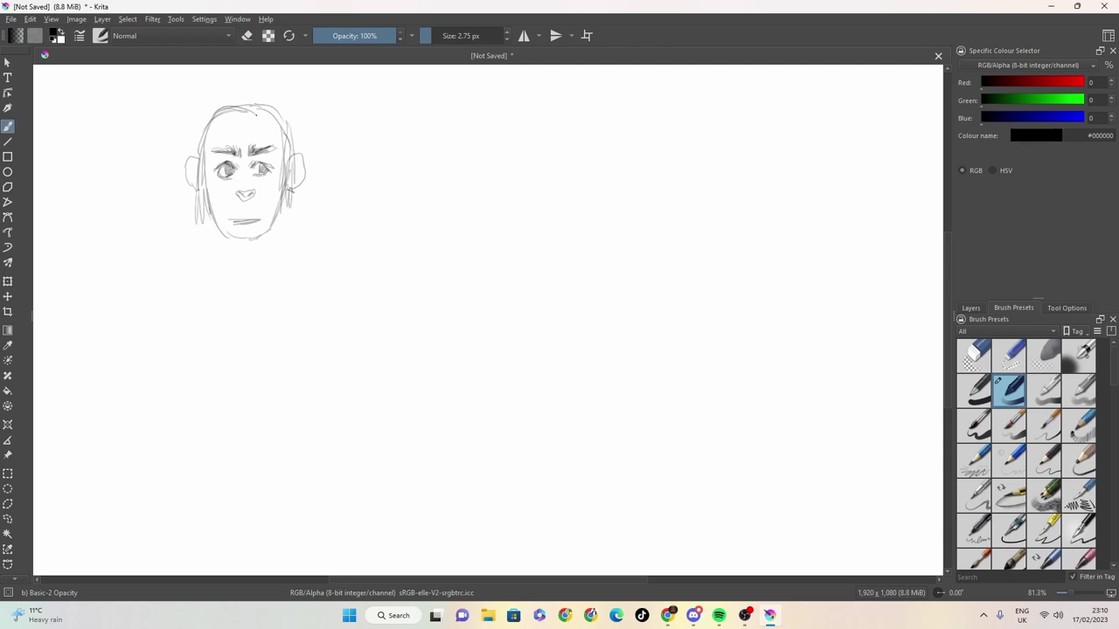
mouse_move(242, 109)
left_mouse_down()
mouse_move(273, 129)
mouse_move(218, 118)
left_mouse_up()
mouse_move(193, 154)
left_mouse_down()
mouse_move(202, 114)
mouse_move(225, 101)
mouse_move(273, 100)
mouse_move(298, 151)
left_mouse_up()
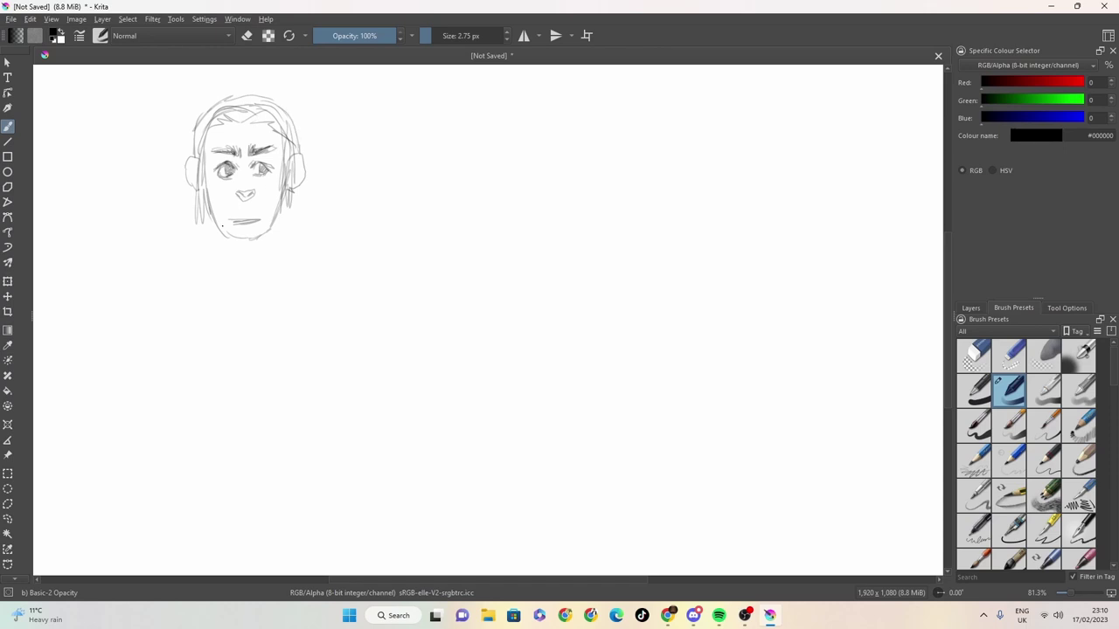
- Darken the jawline and cheeks with short strokes and draw a star-shaped mark in the middle of the forehead
mouse_move(218, 230)
left_mouse_down()
mouse_move(250, 241)
mouse_move(269, 229)
left_mouse_up()
mouse_move(246, 133)
left_mouse_down()
mouse_move(238, 142)
mouse_move(248, 122)
mouse_move(251, 141)
mouse_move(236, 125)
mouse_move(253, 141)
mouse_move(248, 122)
left_mouse_up()
left_click_drag(285, 166, 276, 194)
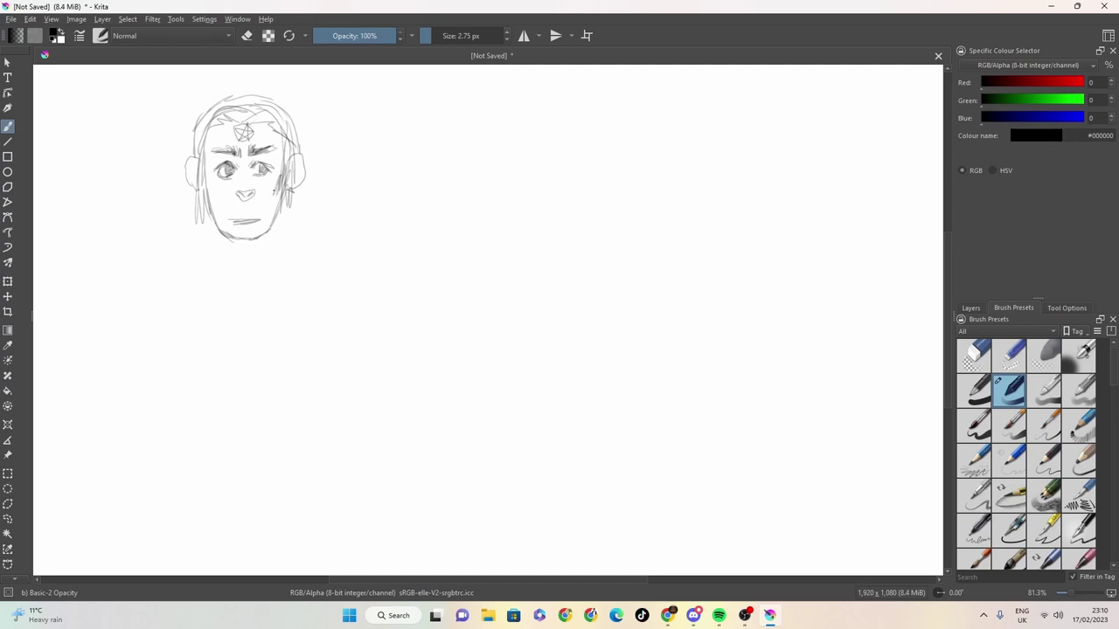
mouse_move(204, 172)
left_mouse_down()
mouse_move(208, 195)
mouse_move(255, 200)
left_mouse_up()
- Draw the neck with hatched shading under the chin and a curved neckline sloping out to both shoulders
mouse_move(215, 224)
left_mouse_down()
mouse_move(232, 242)
mouse_move(231, 268)
left_mouse_up()
left_click_drag(280, 212, 274, 259)
left_click_drag(211, 219, 224, 273)
mouse_move(273, 229)
left_mouse_down()
mouse_move(240, 259)
mouse_move(213, 266)
mouse_move(215, 256)
mouse_move(206, 290)
left_mouse_up()
mouse_move(274, 254)
left_mouse_down()
mouse_move(291, 295)
mouse_move(233, 307)
mouse_move(190, 281)
mouse_move(213, 304)
mouse_move(245, 309)
mouse_move(222, 295)
mouse_move(261, 300)
mouse_move(297, 284)
mouse_move(290, 196)
left_mouse_up()
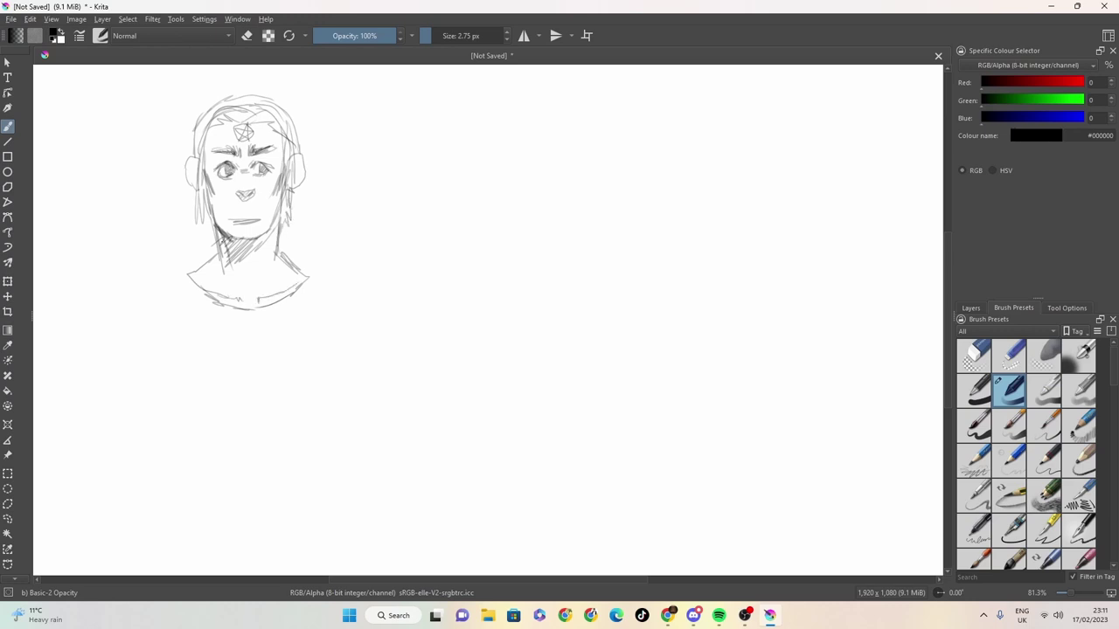
- Thicken the hair on both sides of the face with long overlapping strands and jagged tips over the ears
left_click_drag(217, 246, 204, 221)
mouse_move(208, 230)
left_mouse_down()
mouse_move(198, 201)
mouse_move(208, 147)
left_mouse_up()
left_click_drag(200, 209, 205, 140)
mouse_move(199, 168)
left_mouse_down()
mouse_move(194, 133)
mouse_move(194, 159)
left_mouse_up()
left_click_drag(200, 177, 197, 138)
mouse_move(283, 171)
left_mouse_down()
mouse_move(280, 126)
mouse_move(287, 143)
left_mouse_up()
left_click_drag(295, 192, 289, 155)
left_click_drag(296, 202, 291, 186)
mouse_move(293, 198)
left_mouse_down()
mouse_move(284, 178)
mouse_move(298, 131)
left_mouse_up()
left_click_drag(307, 141, 295, 122)
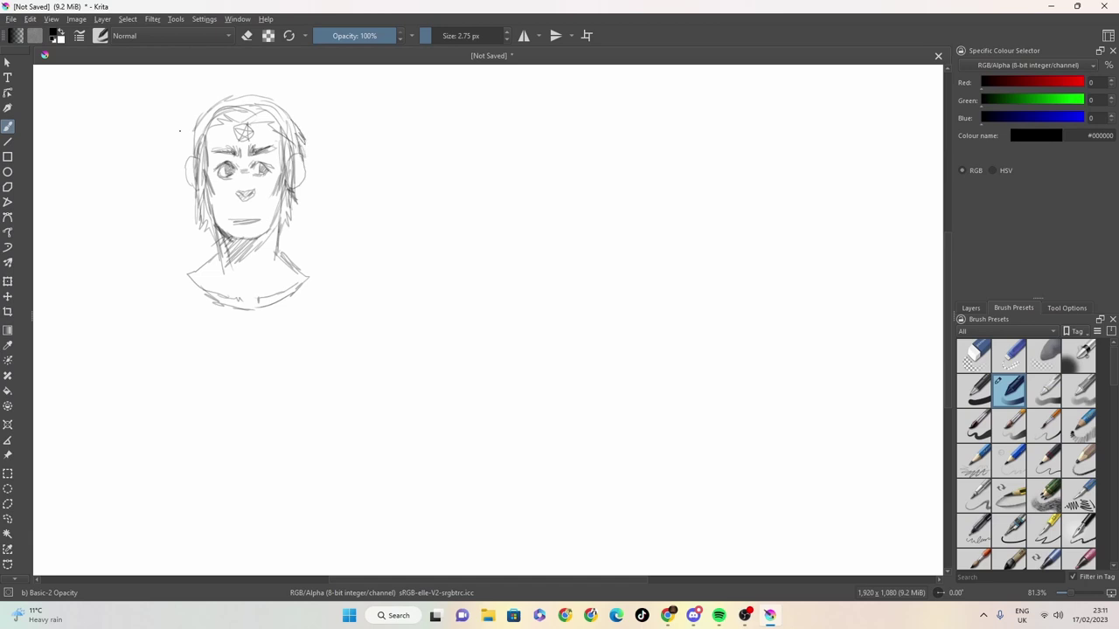
- Add spiky tufts to the sides and crown of the hair and shade the lips
left_click_drag(185, 145, 196, 126)
left_click_drag(187, 147, 193, 137)
left_click_drag(272, 103, 288, 102)
mouse_move(288, 111)
left_mouse_down()
mouse_move(295, 121)
mouse_move(244, 90)
mouse_move(213, 104)
left_mouse_up()
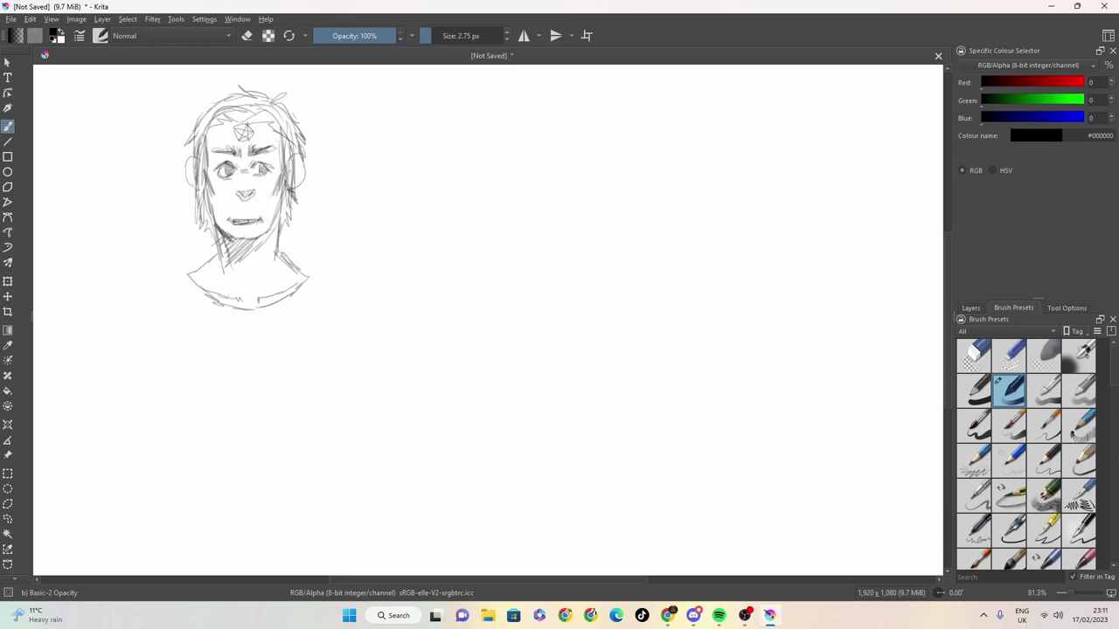
left_click_drag(239, 216, 244, 218)
- Sketch a second, rounder head outline with a bulging cheek to the right of the first portrait
mouse_move(429, 132)
left_mouse_down()
mouse_move(398, 178)
mouse_move(389, 236)
left_mouse_up()
mouse_move(400, 194)
left_mouse_down()
mouse_move(392, 233)
mouse_move(393, 217)
mouse_move(403, 243)
mouse_move(439, 255)
mouse_move(474, 239)
left_mouse_up()
mouse_move(426, 136)
left_mouse_down()
mouse_move(451, 126)
mouse_move(503, 140)
mouse_move(517, 177)
left_mouse_up()
left_click_drag(478, 126, 509, 147)
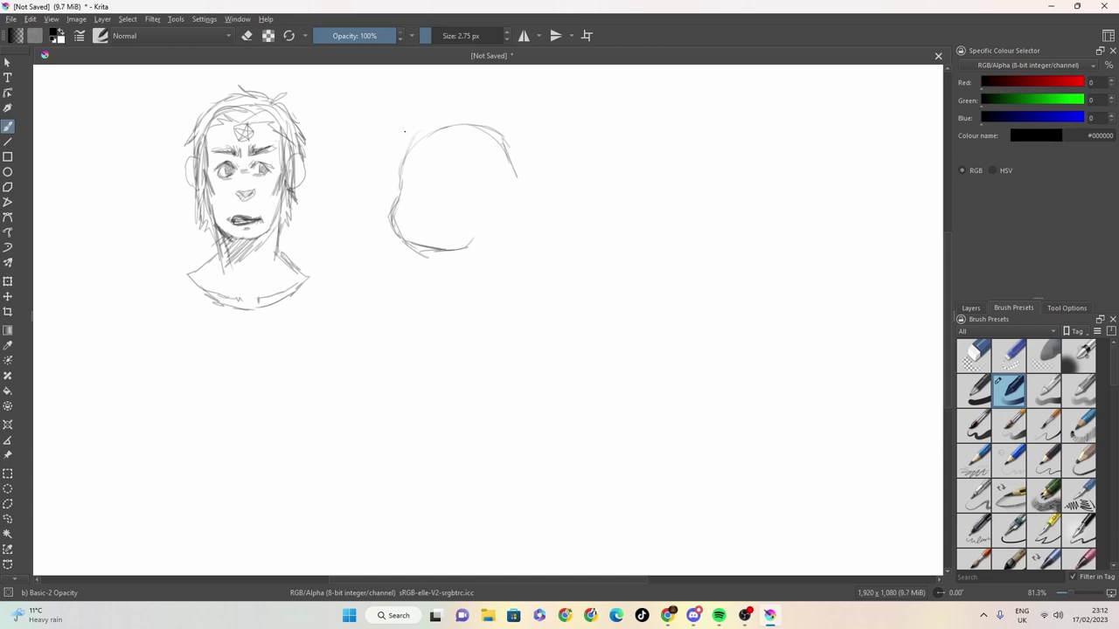
- Draw two ridged horns on the second head, one sweeping outward to the left and one curled on the right
mouse_move(435, 138)
left_mouse_down()
mouse_move(411, 115)
mouse_move(364, 123)
mouse_move(430, 154)
mouse_move(405, 121)
mouse_move(385, 116)
mouse_move(365, 129)
left_mouse_up()
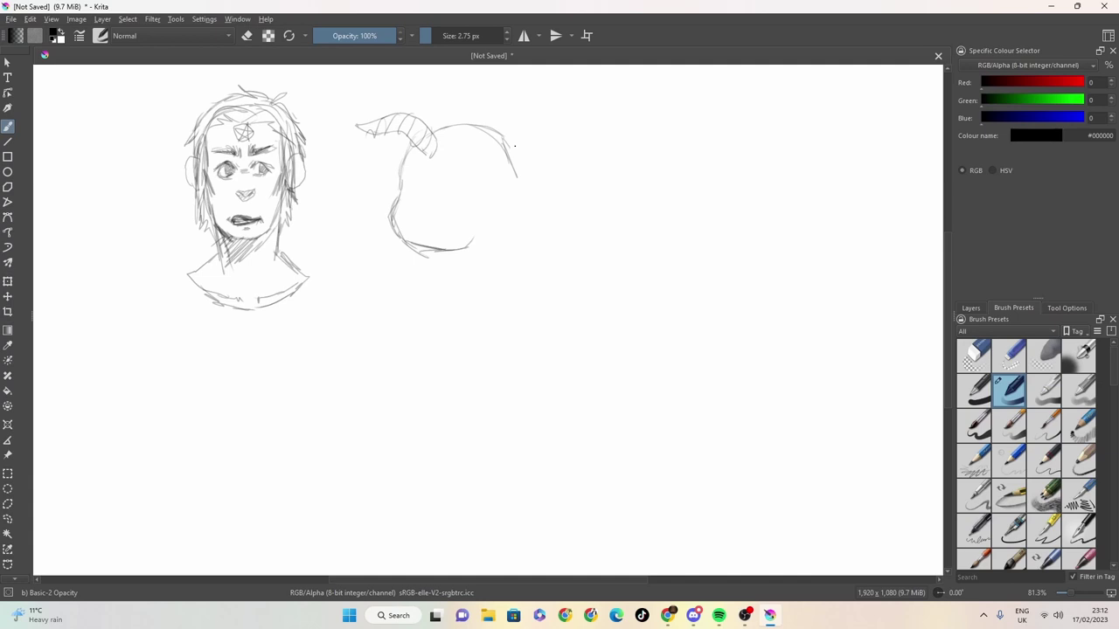
mouse_move(472, 152)
left_mouse_down()
mouse_move(494, 117)
mouse_move(503, 154)
mouse_move(488, 162)
mouse_move(469, 147)
mouse_move(486, 166)
mouse_move(474, 154)
mouse_move(504, 126)
left_mouse_up()
left_click_drag(486, 124, 502, 145)
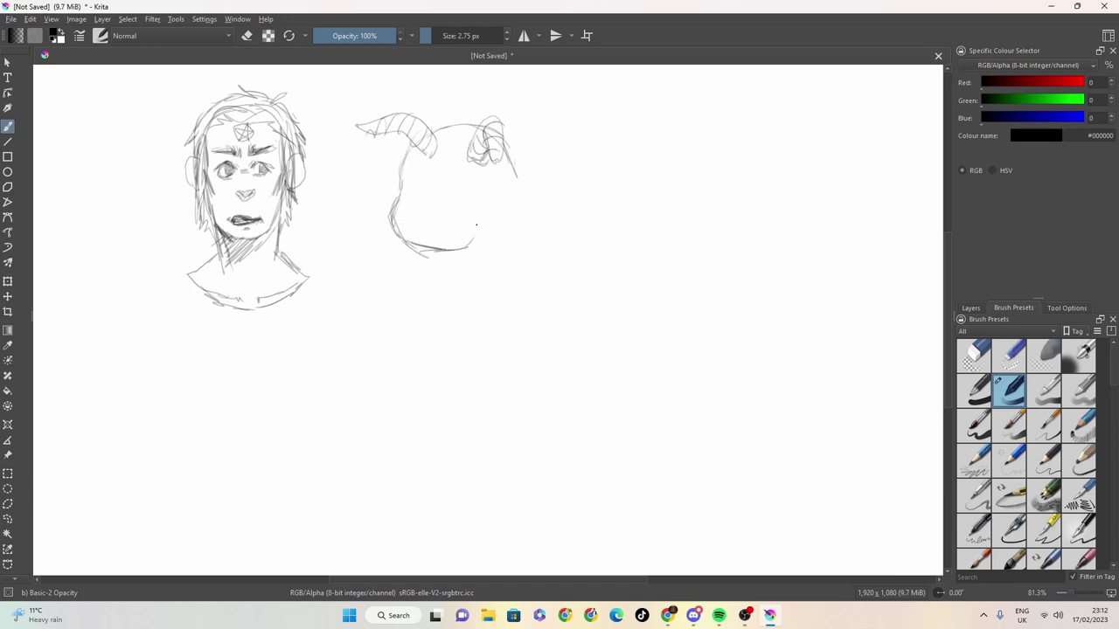
- Complete the second head's chin and sketch its hair over the top and down both sides with jagged ends
mouse_move(485, 241)
left_mouse_down()
mouse_move(404, 254)
mouse_move(451, 250)
left_mouse_up()
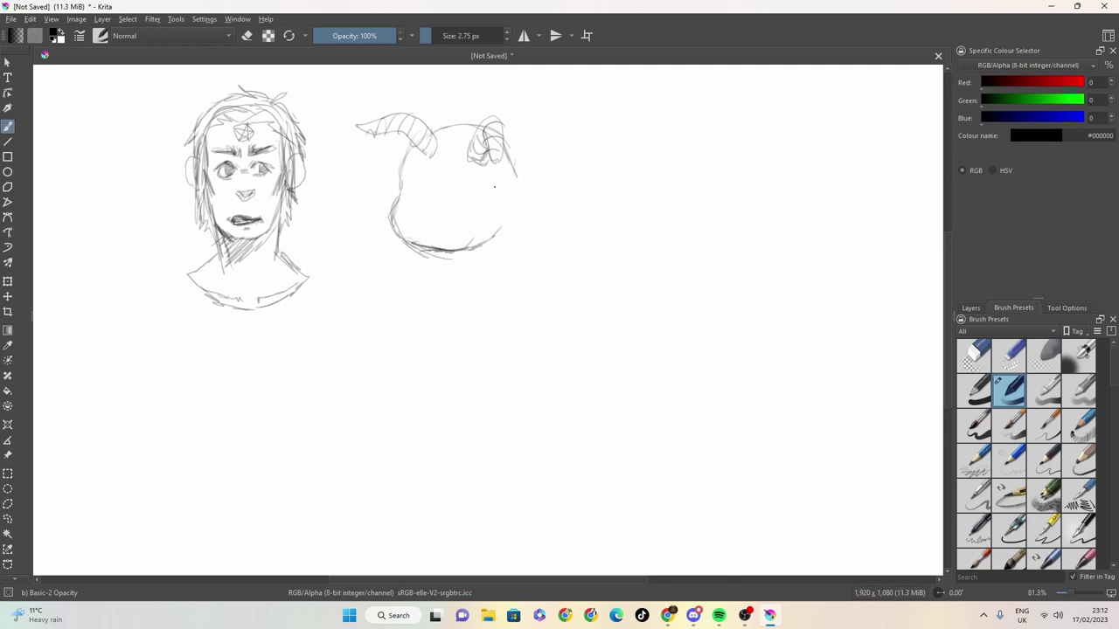
left_click_drag(495, 172, 493, 217)
mouse_move(516, 154)
left_mouse_down()
mouse_move(522, 217)
mouse_move(487, 231)
left_mouse_up()
mouse_move(396, 148)
left_mouse_down()
mouse_move(381, 194)
mouse_move(390, 213)
left_mouse_up()
mouse_move(392, 143)
left_mouse_down()
mouse_move(441, 118)
mouse_move(468, 124)
left_mouse_up()
left_click_drag(512, 142, 521, 157)
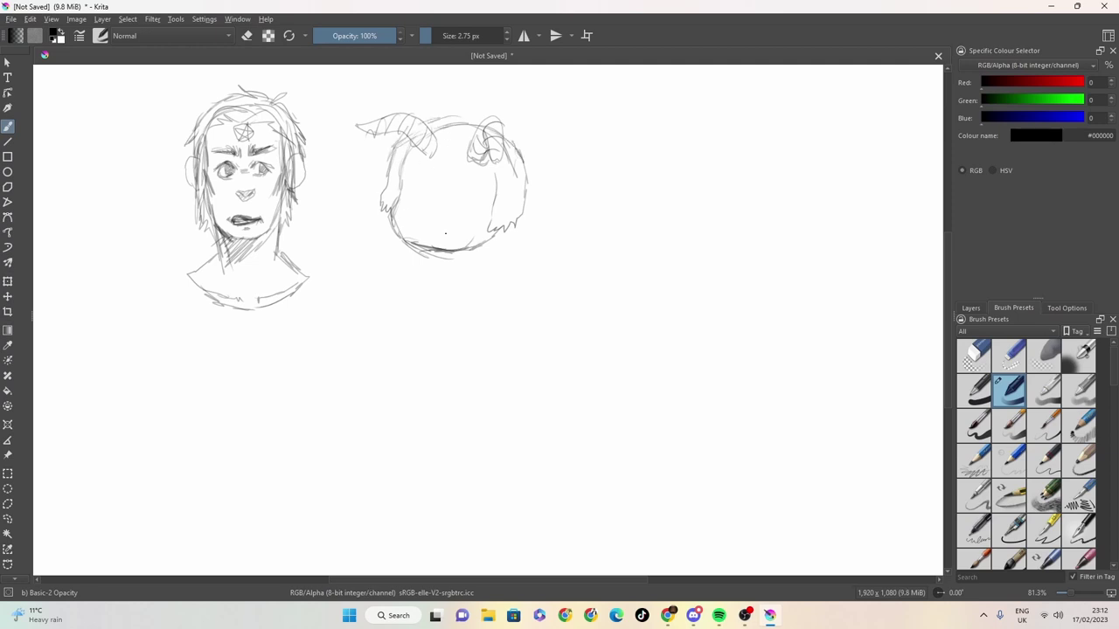
- Draw a rectangular mouth with zigzag teeth on the horned head and a short neck wearing a wide collar
mouse_move(413, 220)
left_mouse_down()
mouse_move(459, 224)
mouse_move(415, 227)
mouse_move(461, 234)
mouse_move(460, 223)
mouse_move(425, 229)
left_mouse_up()
left_click_drag(399, 178, 400, 201)
mouse_move(469, 252)
left_mouse_down()
mouse_move(428, 263)
mouse_move(428, 273)
left_mouse_up()
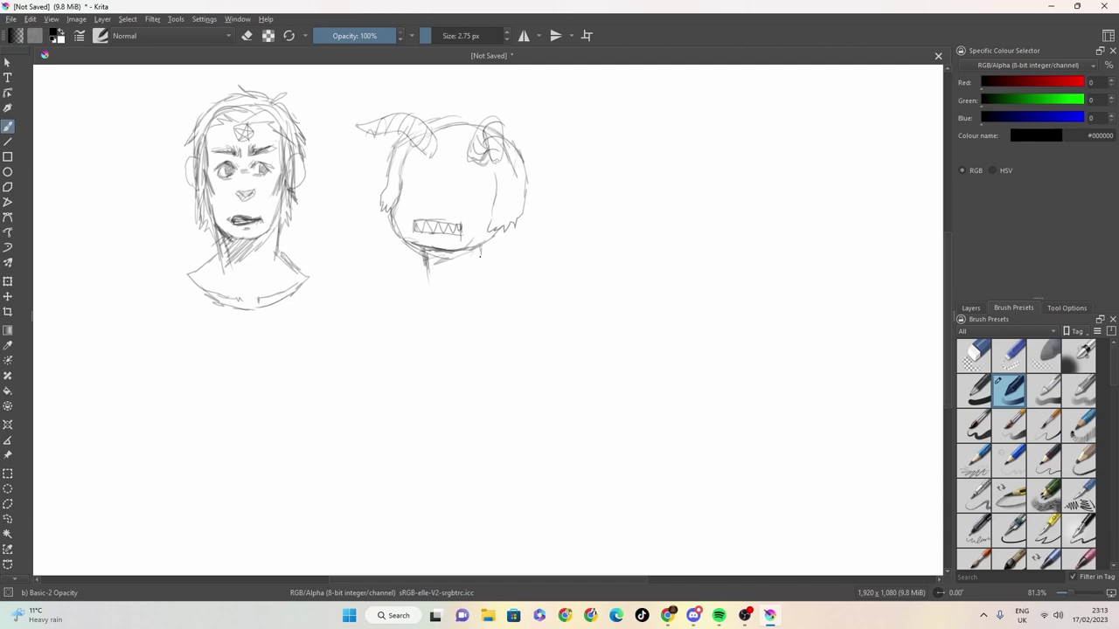
mouse_move(479, 260)
left_mouse_down()
mouse_move(425, 259)
mouse_move(484, 259)
mouse_move(420, 280)
left_mouse_up()
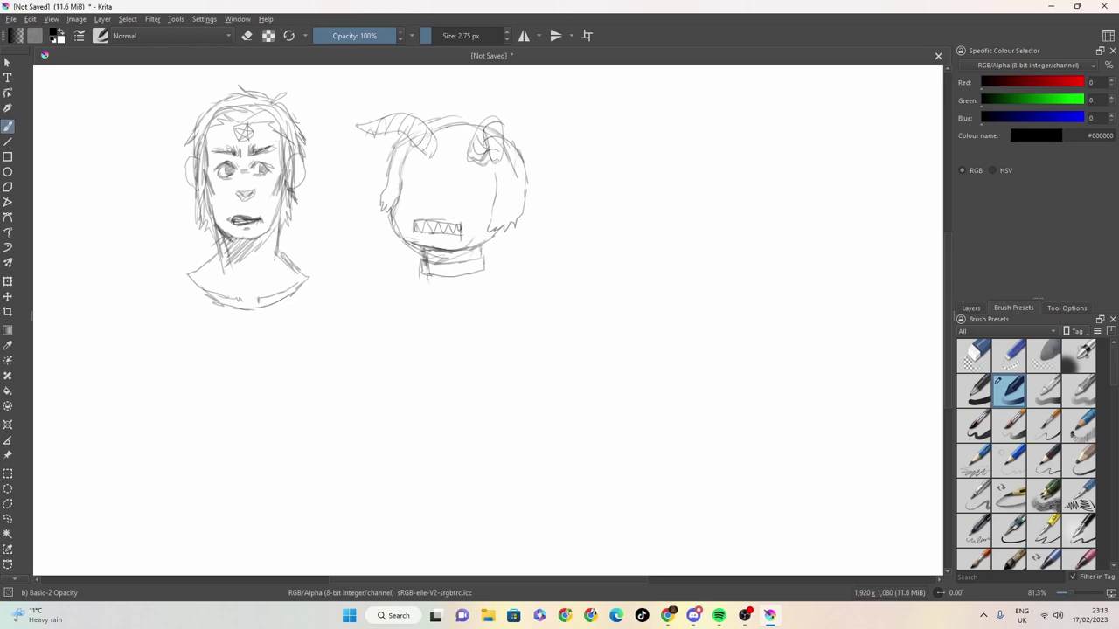
- Draw two X-shaped eyes on the horned head and reinforce the hair strokes between and beside the horns
mouse_move(425, 174)
left_mouse_down()
mouse_move(406, 193)
mouse_move(471, 200)
left_mouse_up()
mouse_move(475, 120)
left_mouse_down()
mouse_move(413, 132)
mouse_move(392, 172)
left_mouse_up()
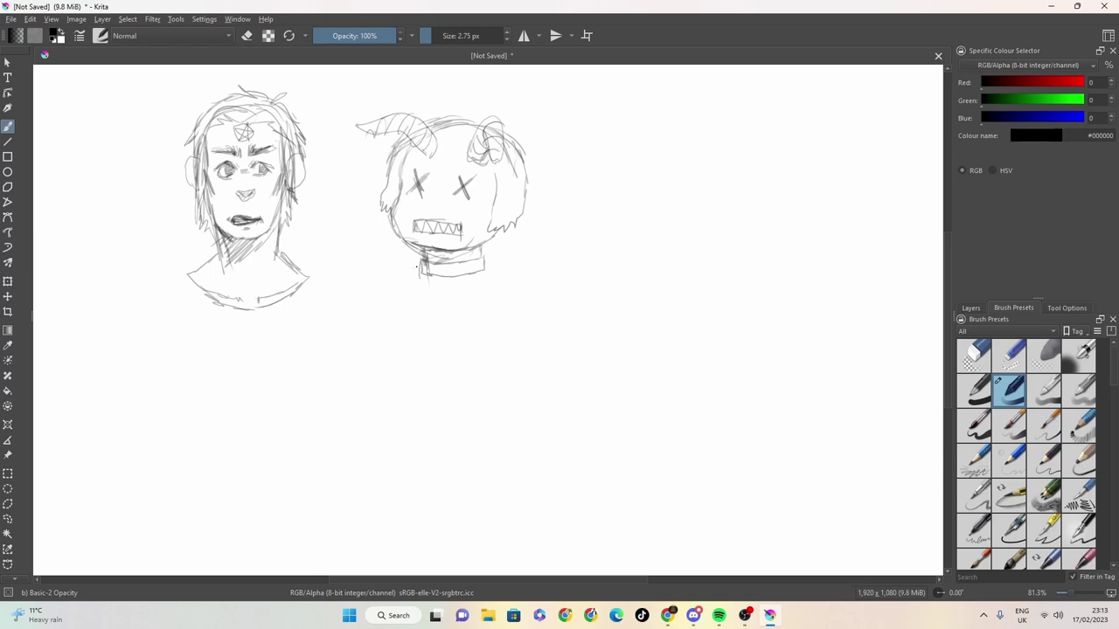
- Draw sloping shoulder lines on both sides of the horned character's neck and add a small round ring to the collar
left_click_drag(418, 267, 374, 290)
left_click_drag(486, 262, 549, 286)
left_click_drag(457, 268, 461, 268)
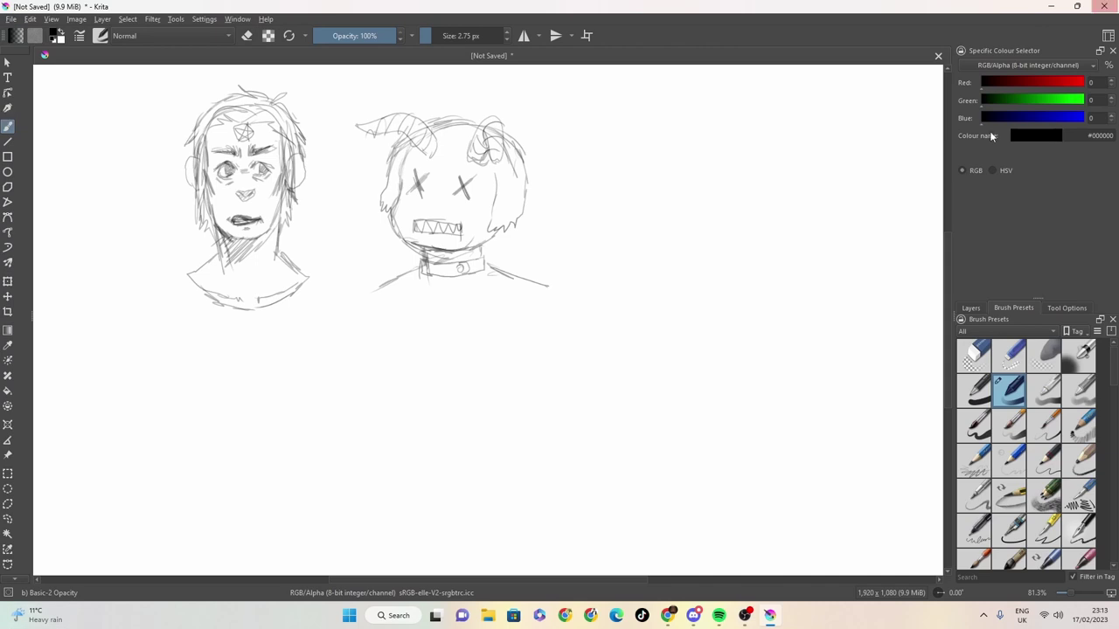
- Close the program and choose to save the modified drawing
left_click(1105, 6)
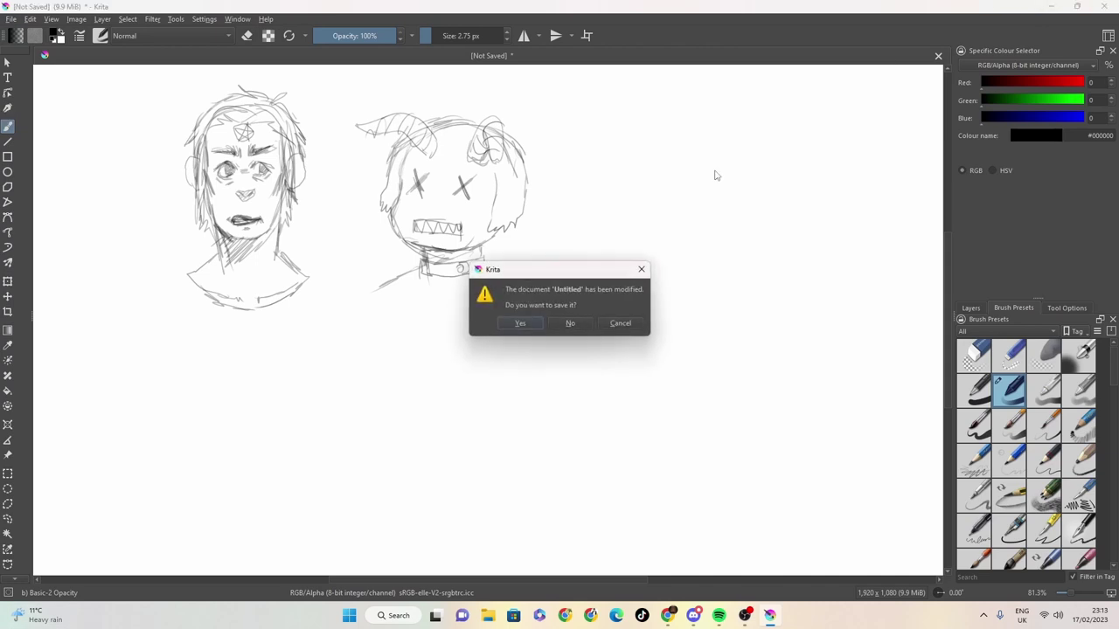
left_click(528, 324)
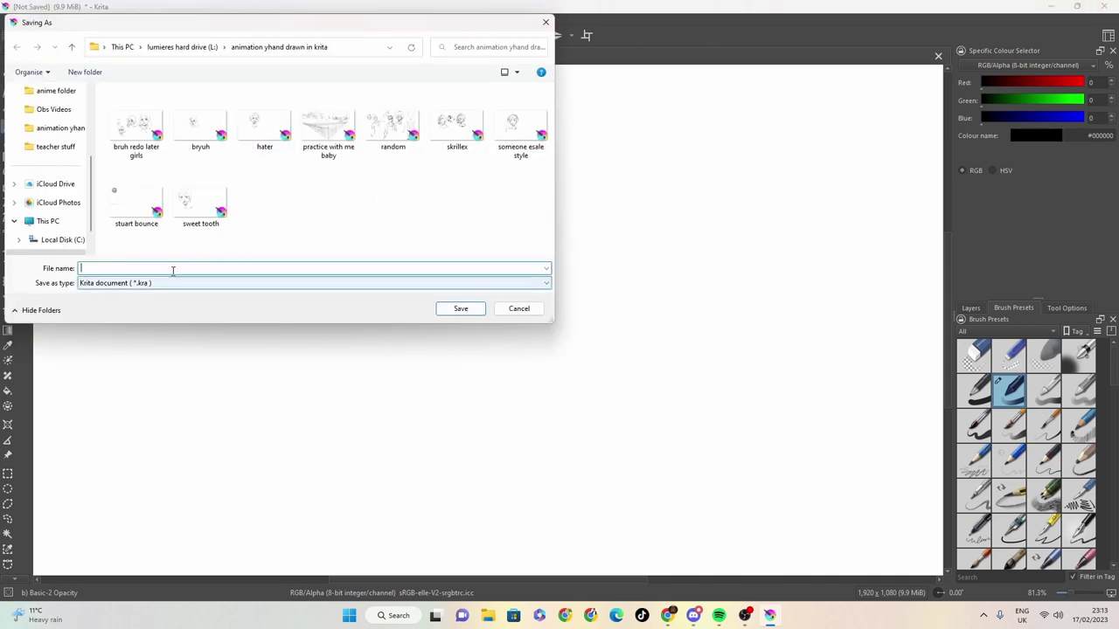